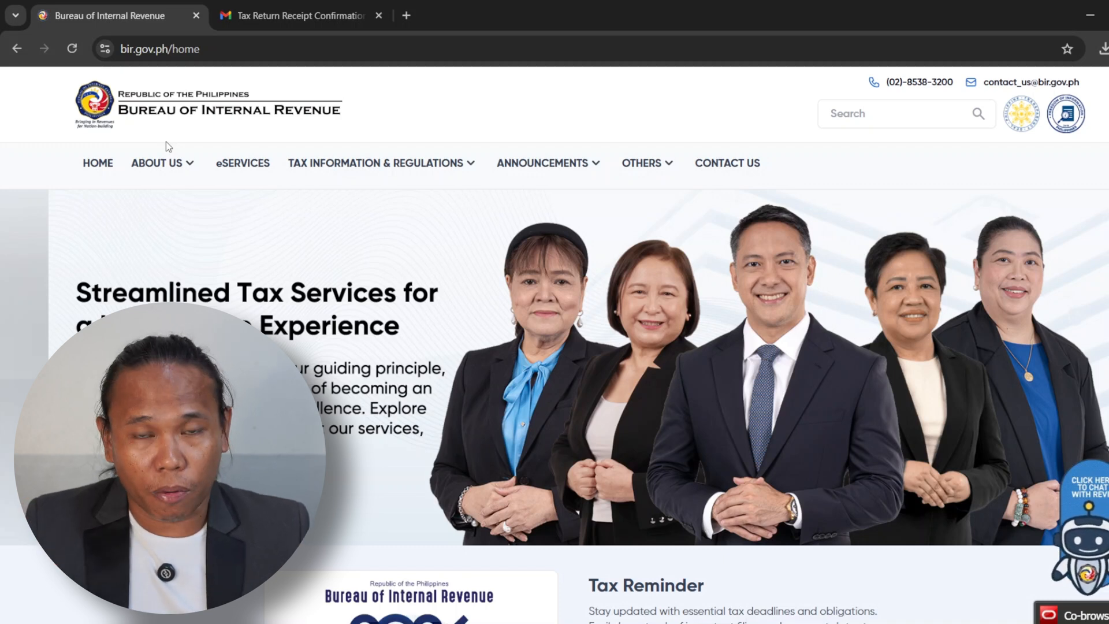
- Open the eBIRForms page from the BIR eServices list in a second tab
click(245, 167)
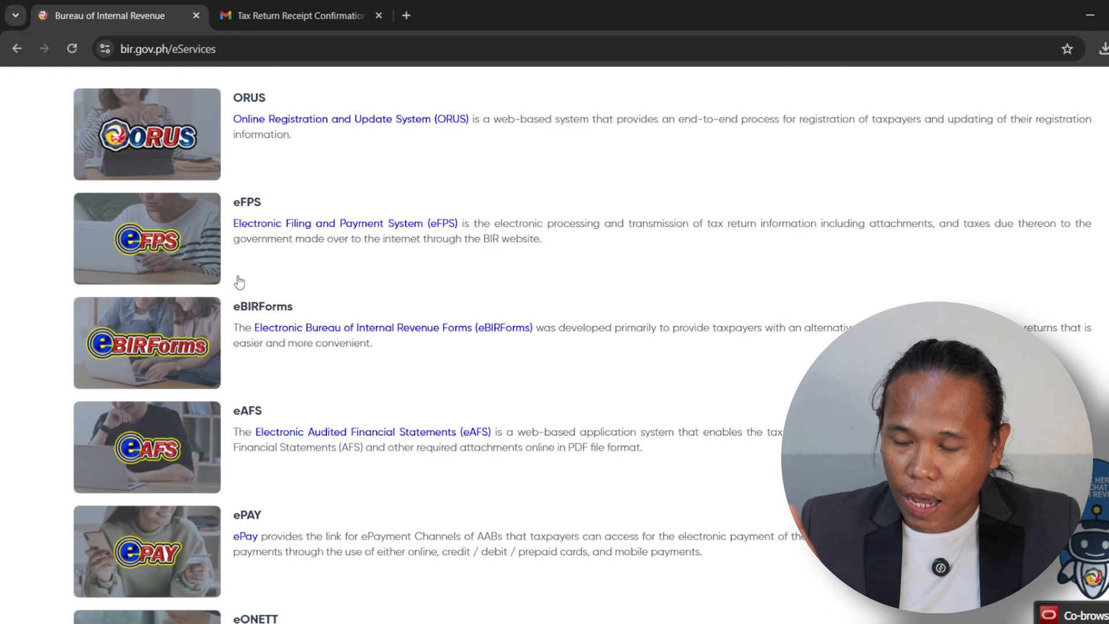
scroll(239, 283, up, 1)
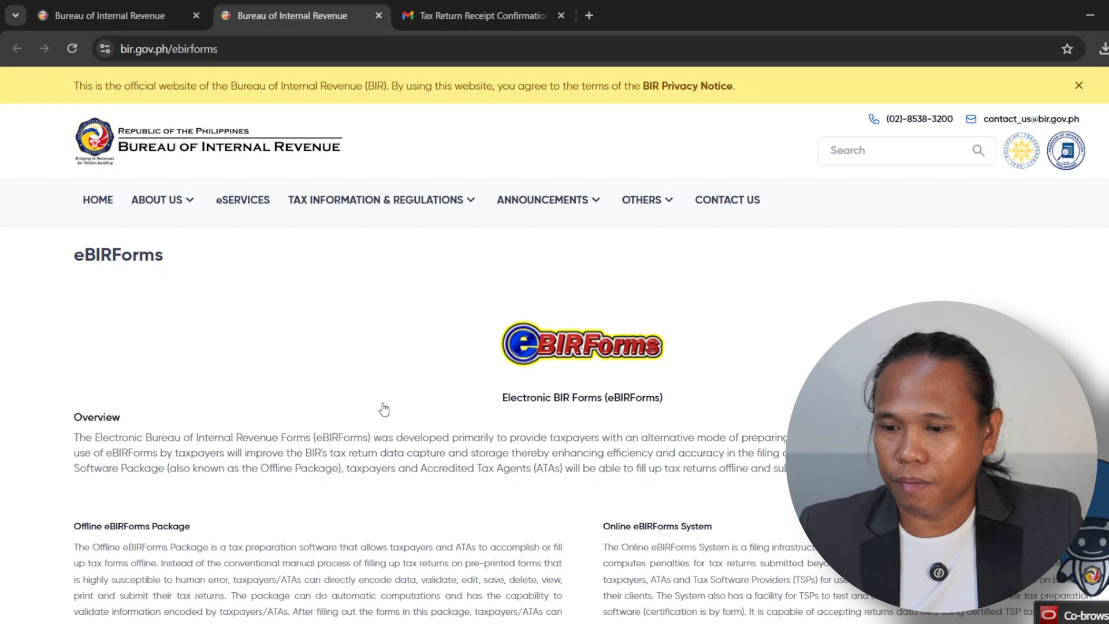
- Download ebirforms_package-v7.9.4.2.zip from the Offline eBIRForms Package link and open it
scroll(384, 409, down, 6)
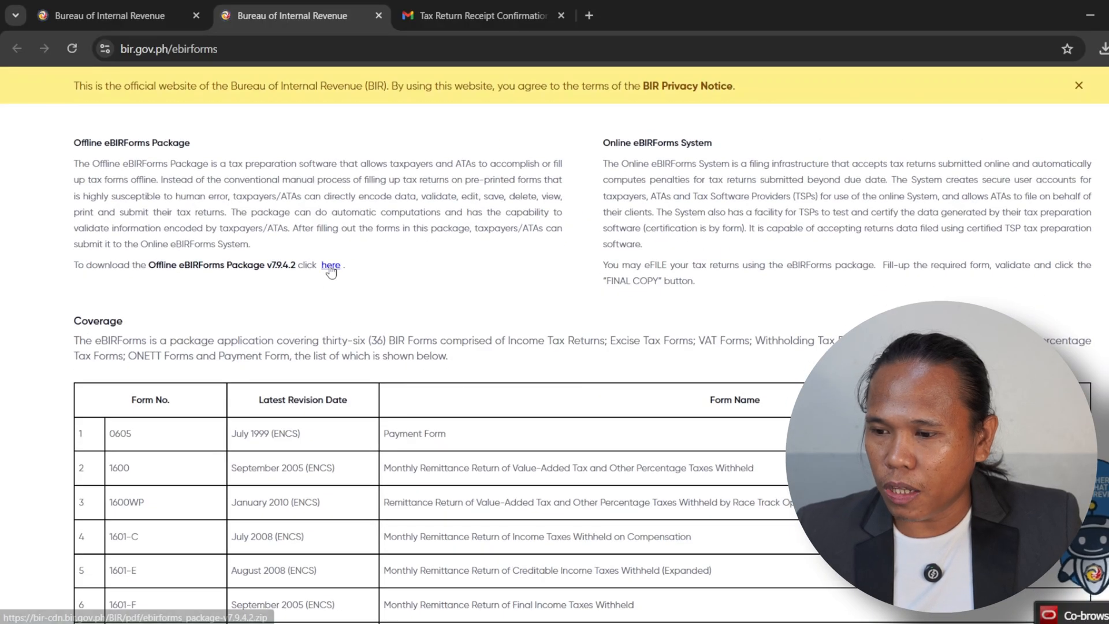
click(331, 267)
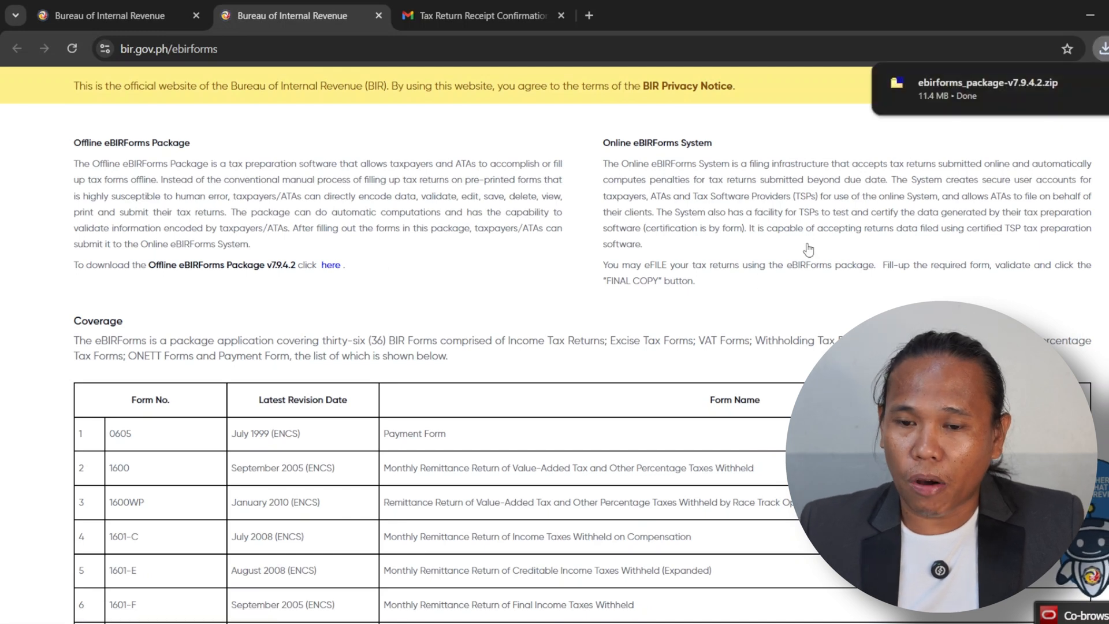
mouse_move(939, 99)
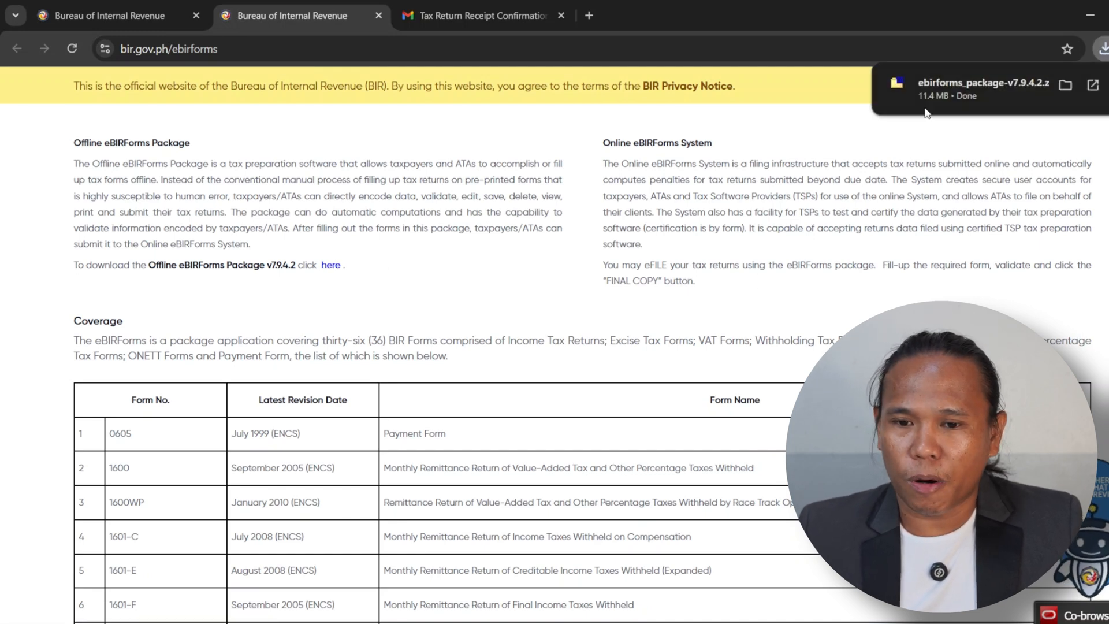
click(955, 86)
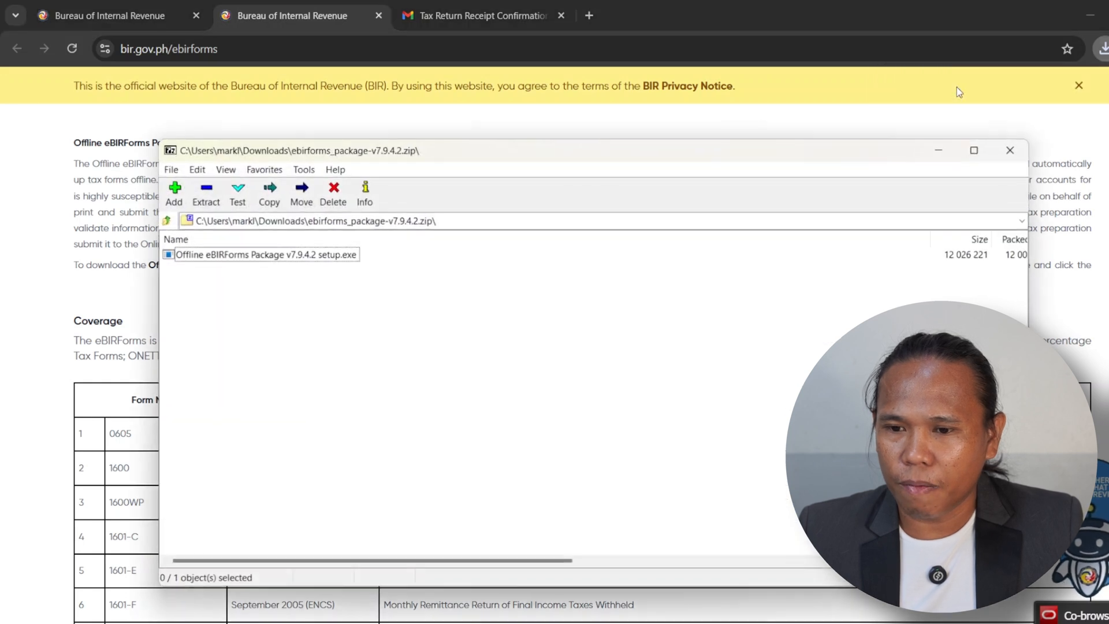
- Run the package's setup.exe to install and launch Offline eBIRForms Package v7.9.4.1
double_click(336, 254)
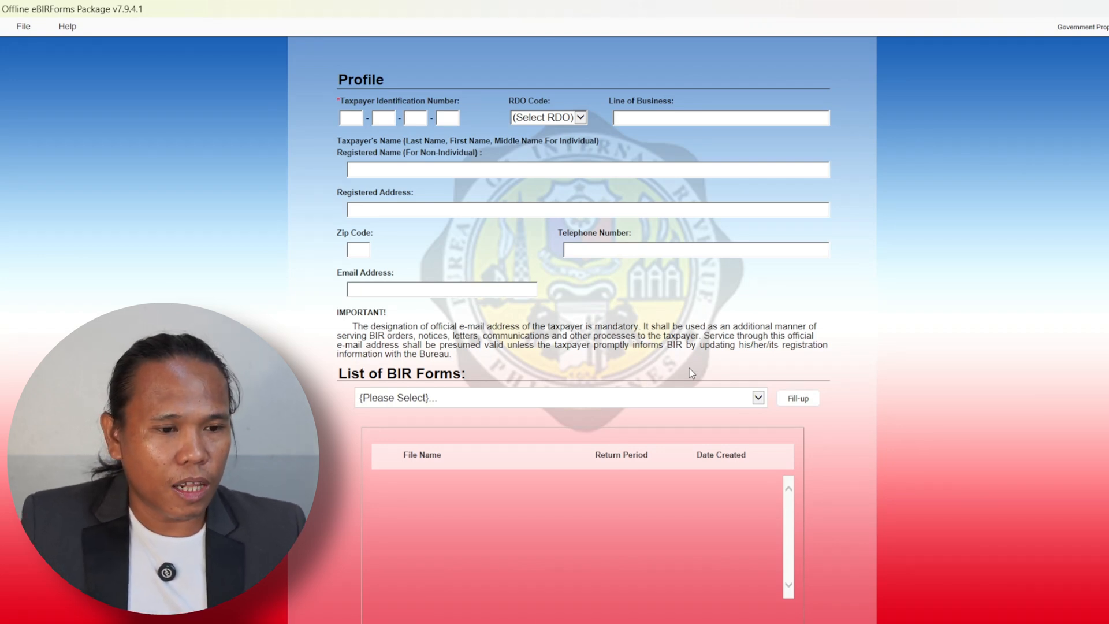
- Enter the taxpayer's TIN across the four boxes so the saved RDO 018 profile loads
ctrl+scroll(688, 369, up, 3)
ctrl+scroll(689, 369, up, 4)
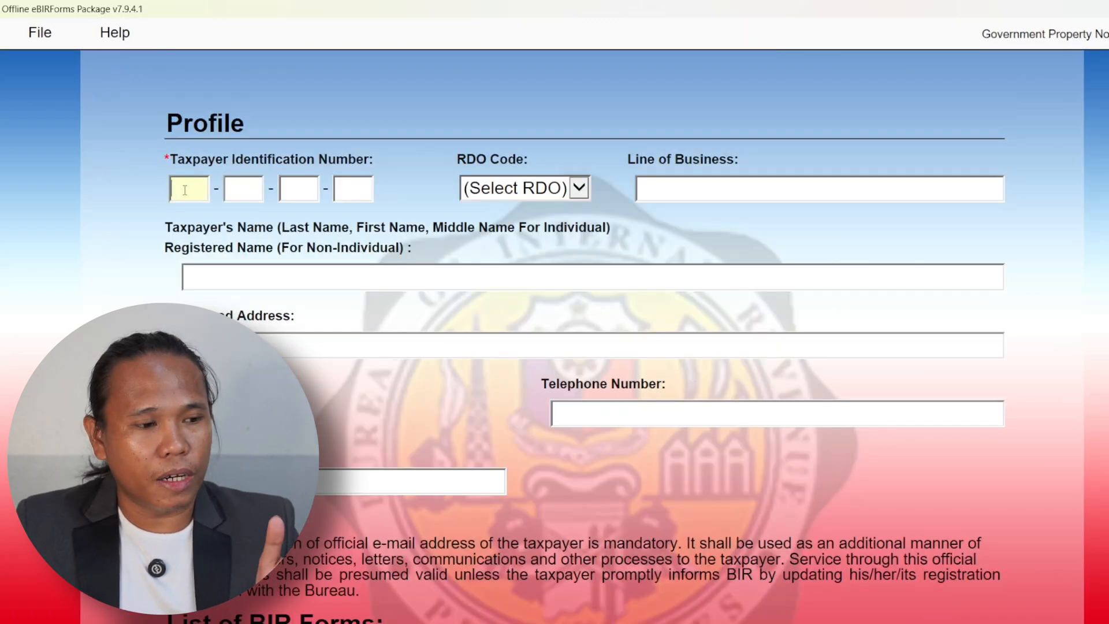
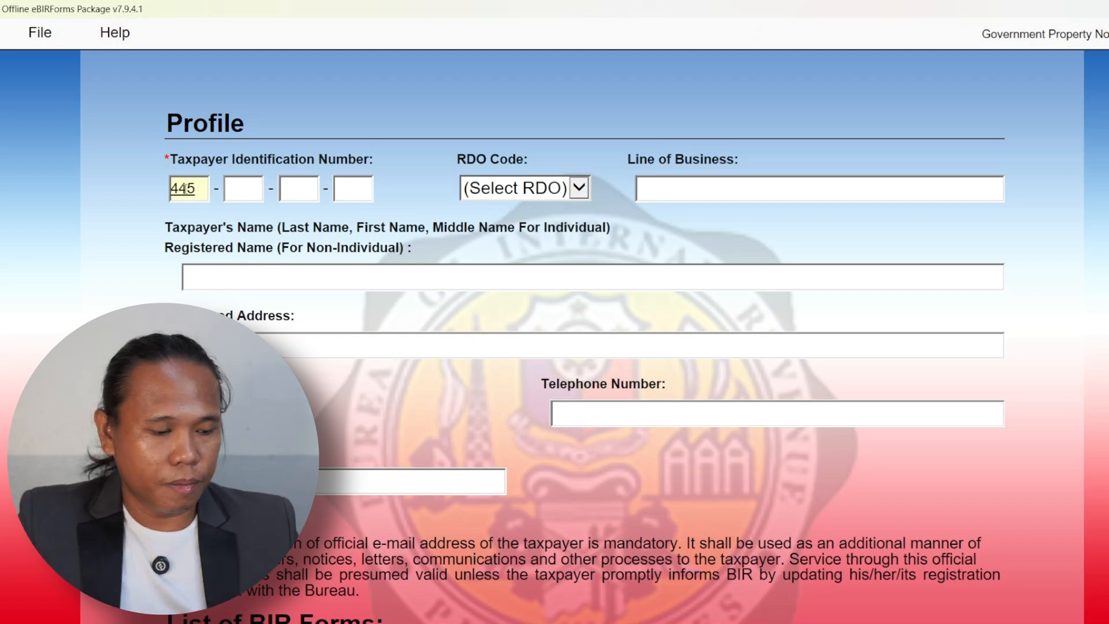
key(Tab)
key(Tab)
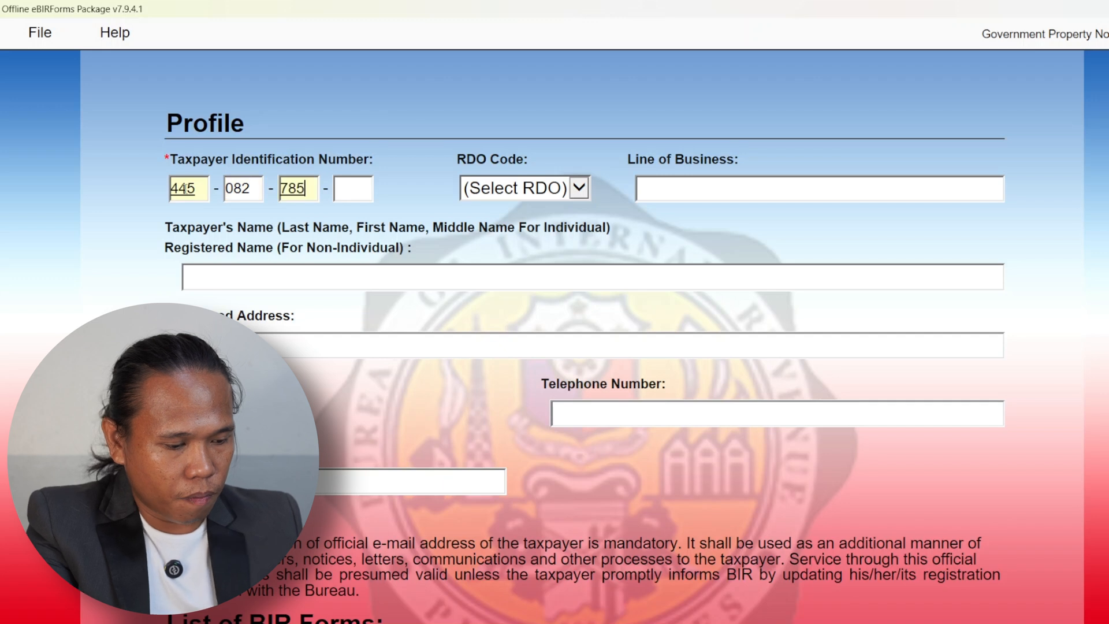
key(Tab)
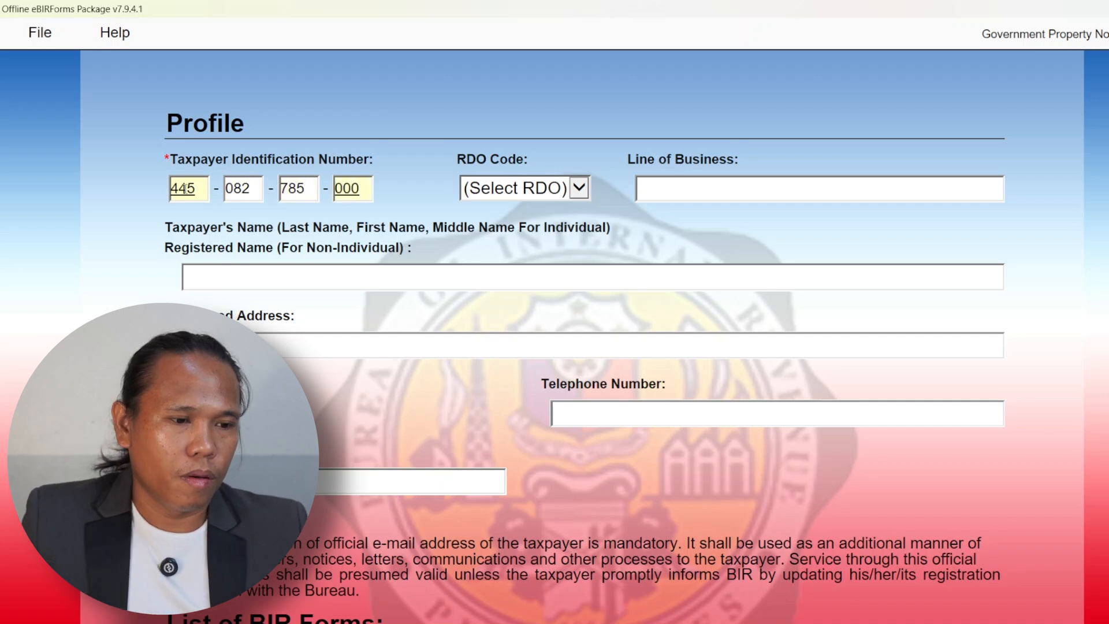
click(420, 198)
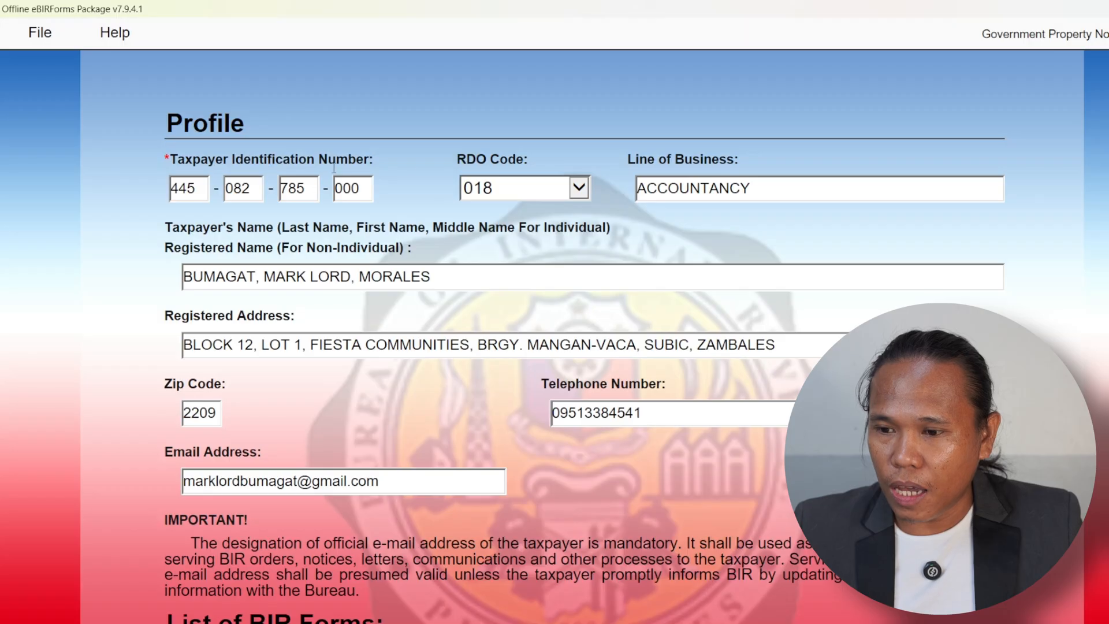
click(713, 186)
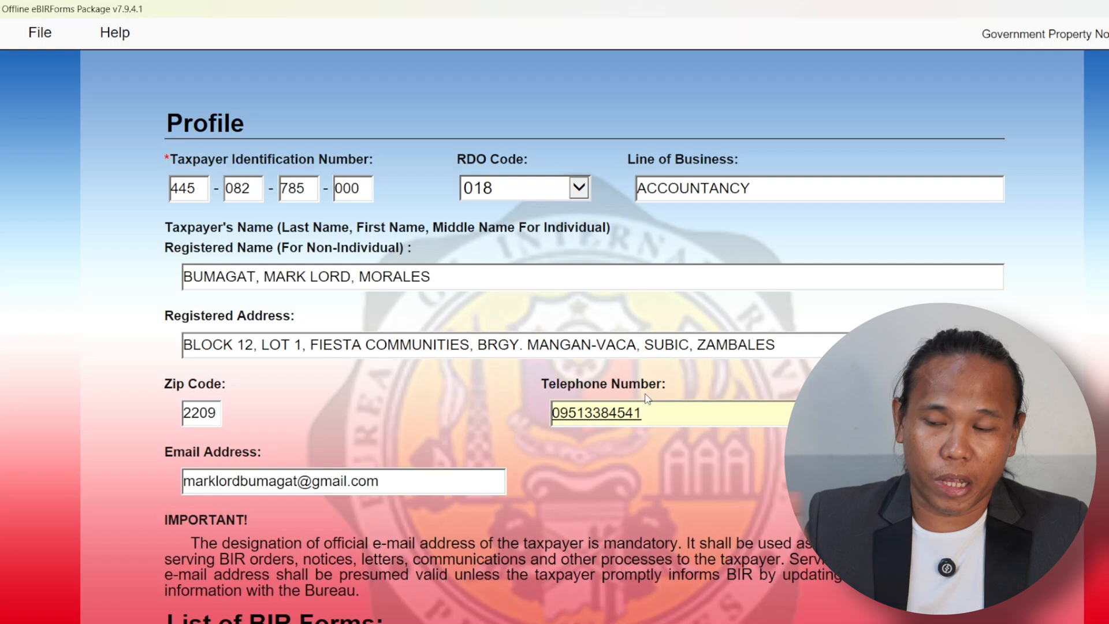
scroll(445, 511, down, 2)
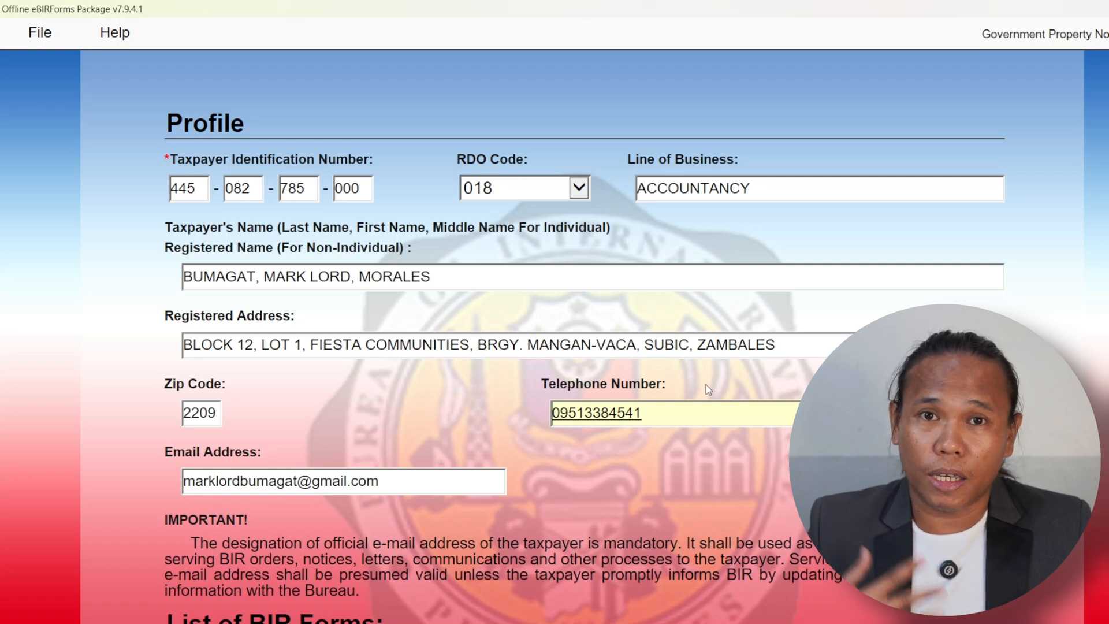
scroll(716, 376, down, 6)
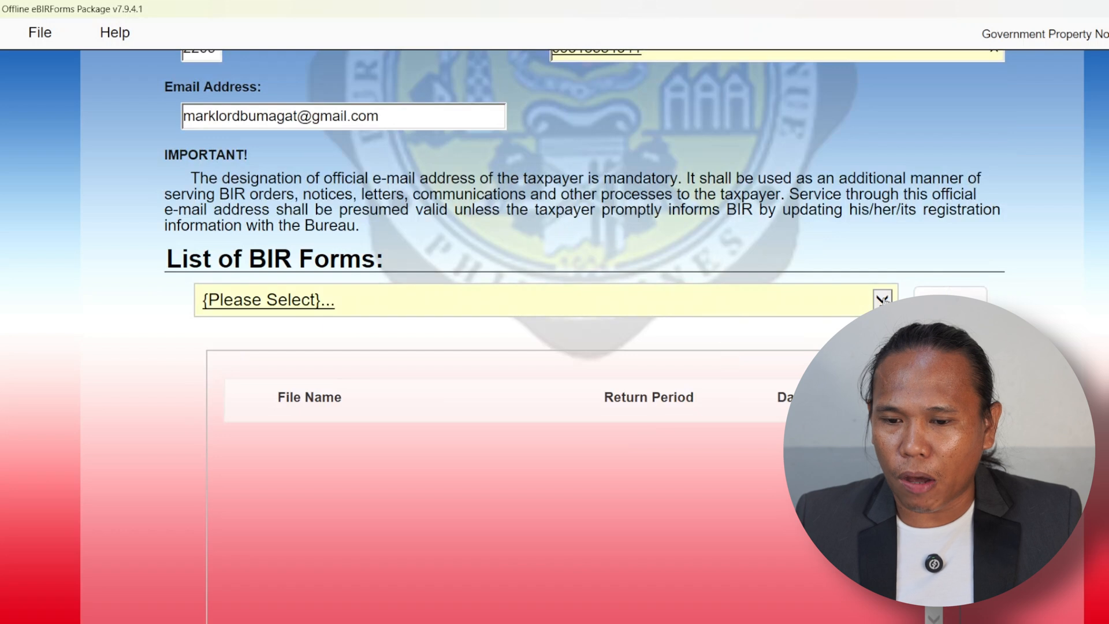
click(883, 299)
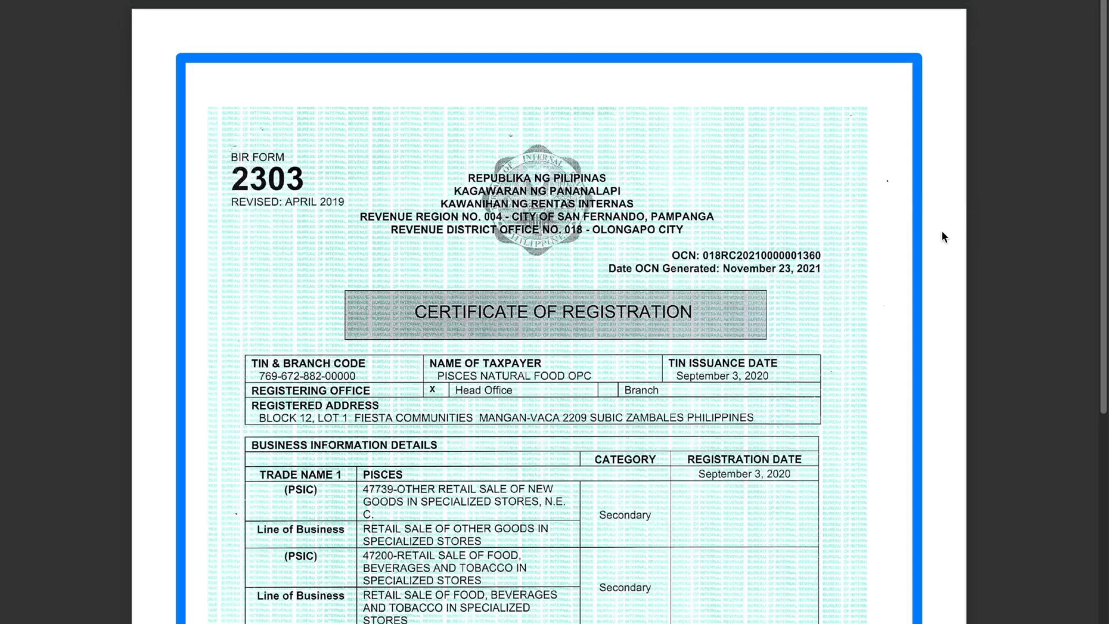
scroll(945, 237, down, 2)
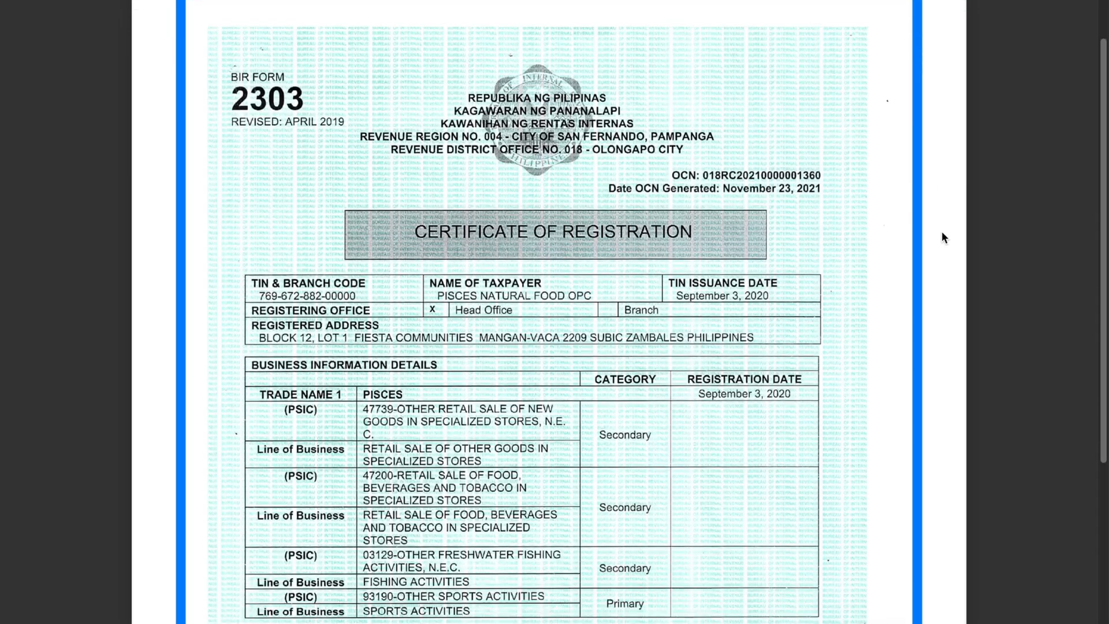
scroll(942, 237, down, 3)
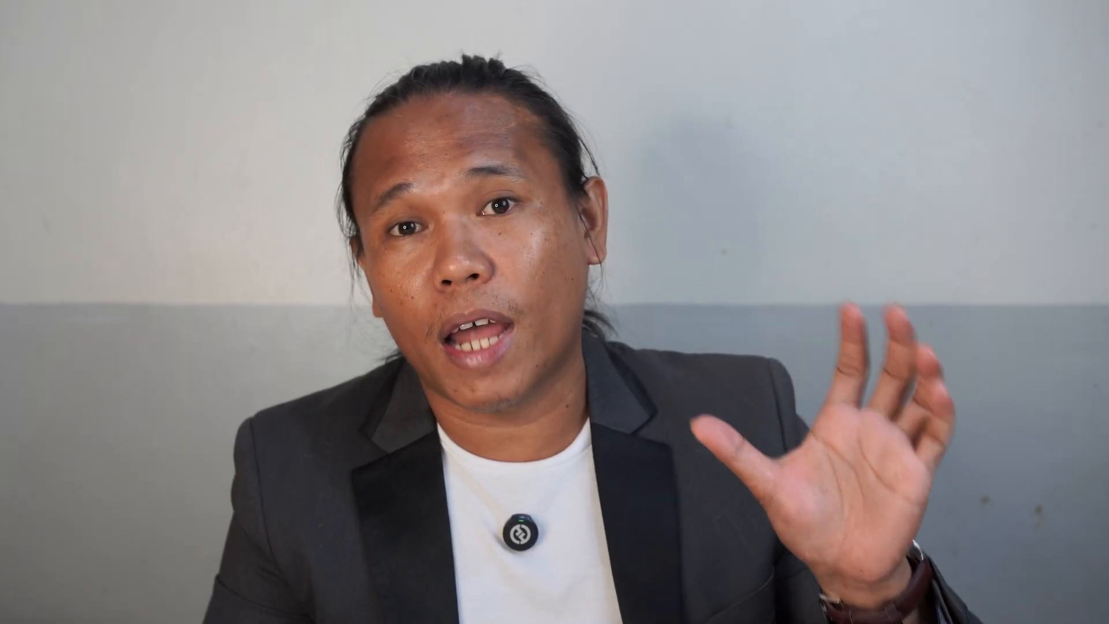
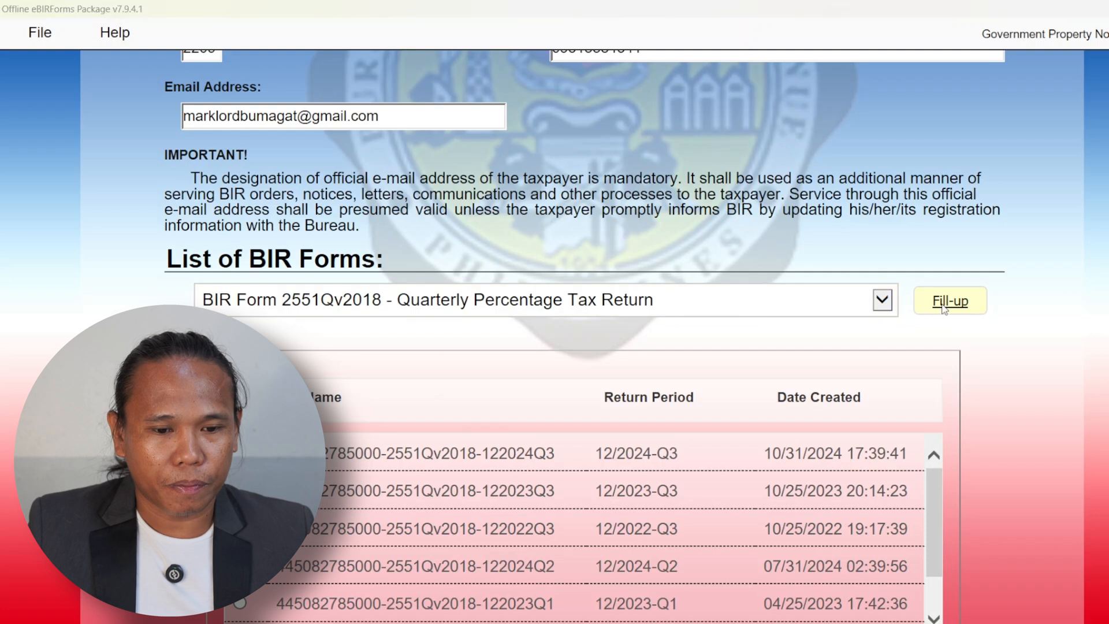
- Acknowledge the saved background-information message so BIR Form 2551Qv2018 opens for fill-up
click(694, 376)
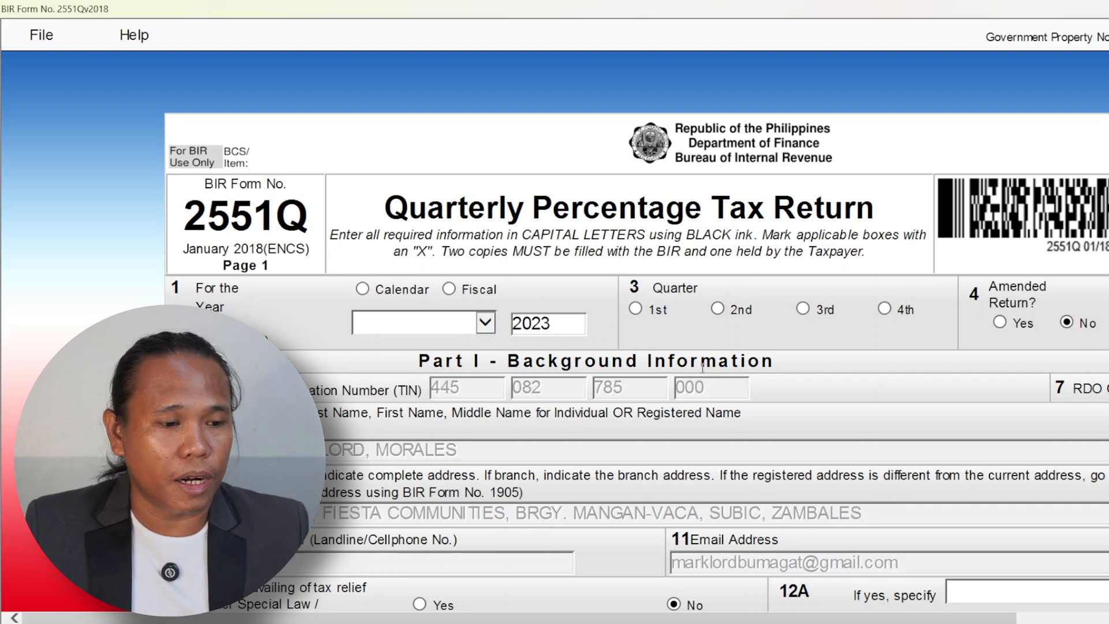
- Mark the return as Calendar year ended December 2024 and select the 3rd Quarter
click(363, 289)
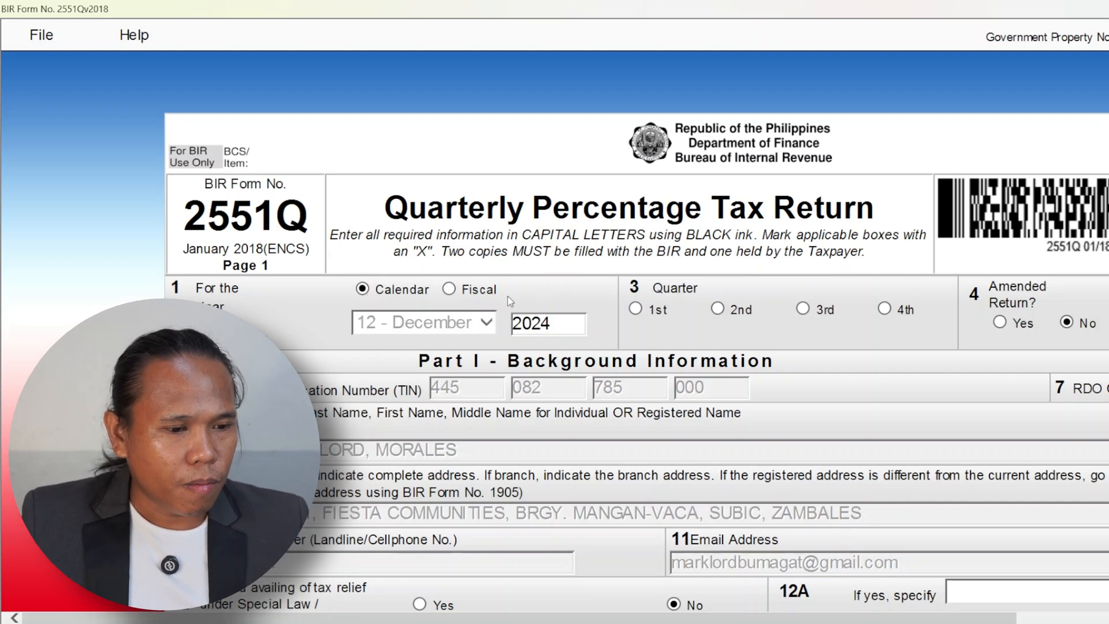
scroll(520, 255, down, 2)
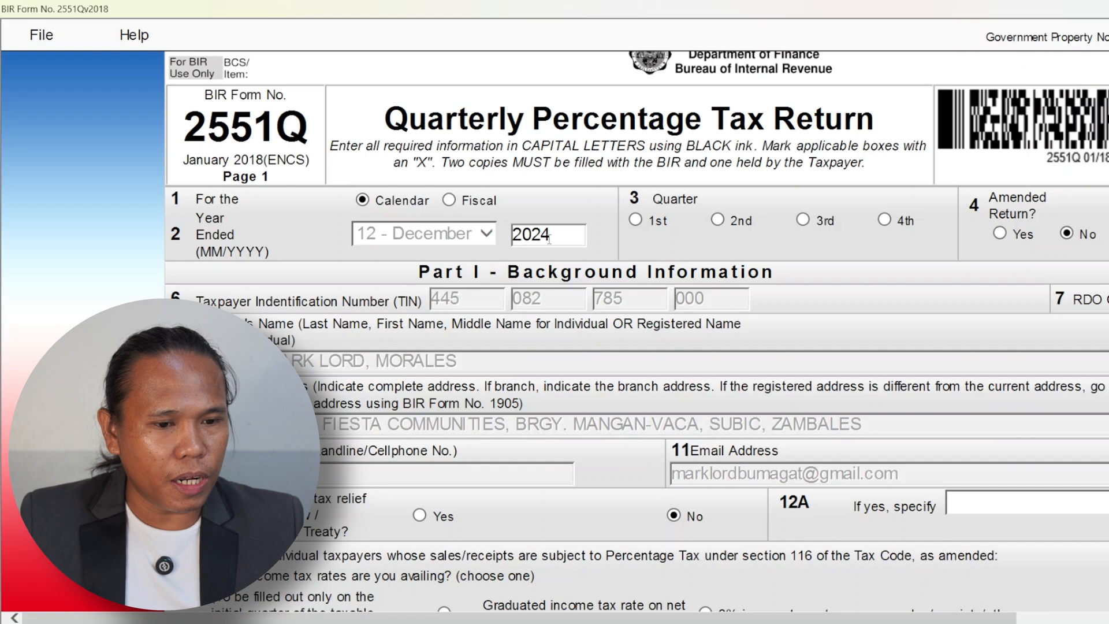
click(804, 221)
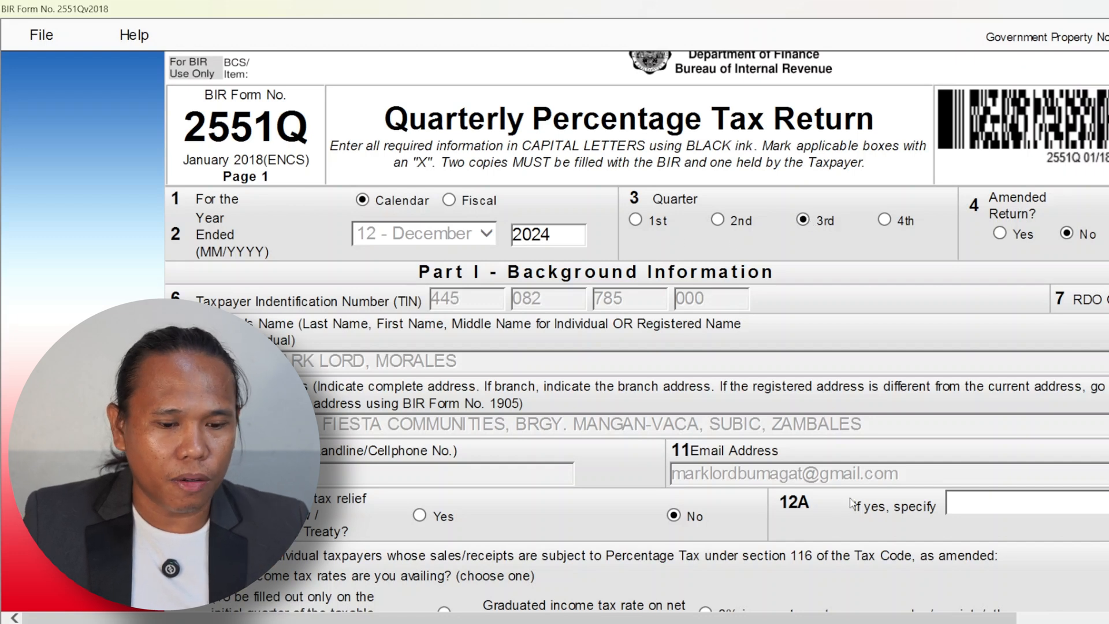
drag(834, 617, 964, 617)
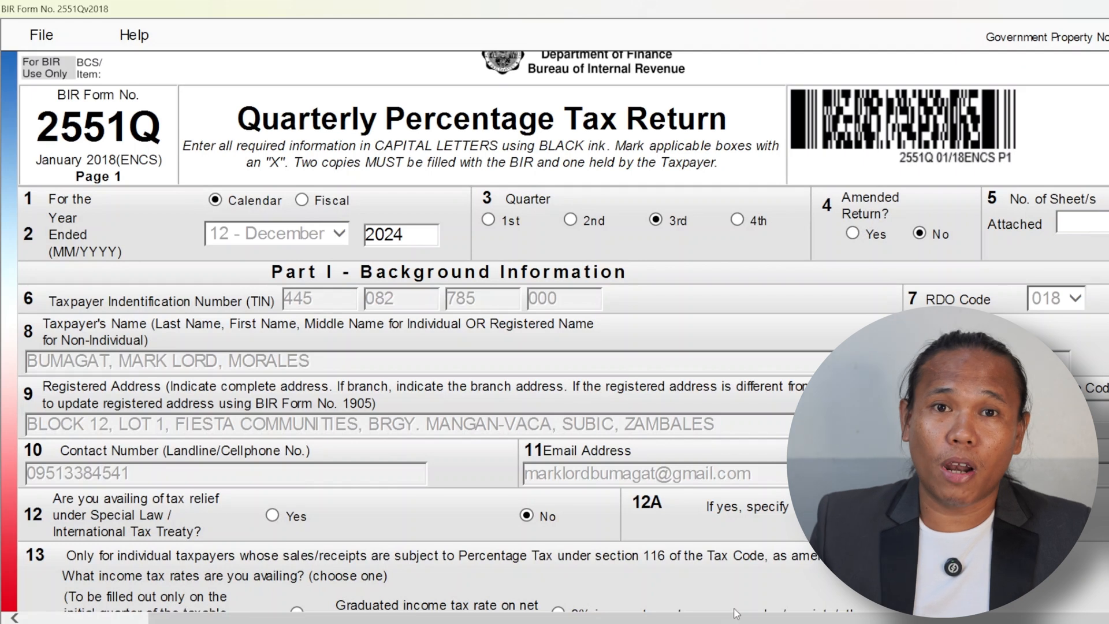
scroll(728, 577, down, 3)
scroll(729, 535, up, 3)
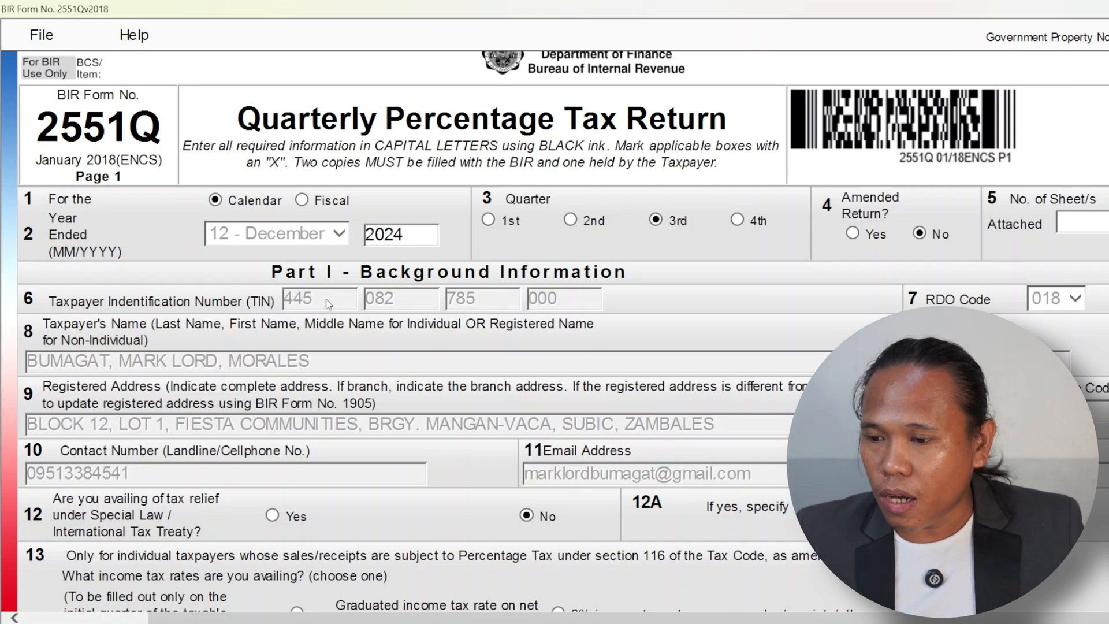
drag(315, 298, 278, 298)
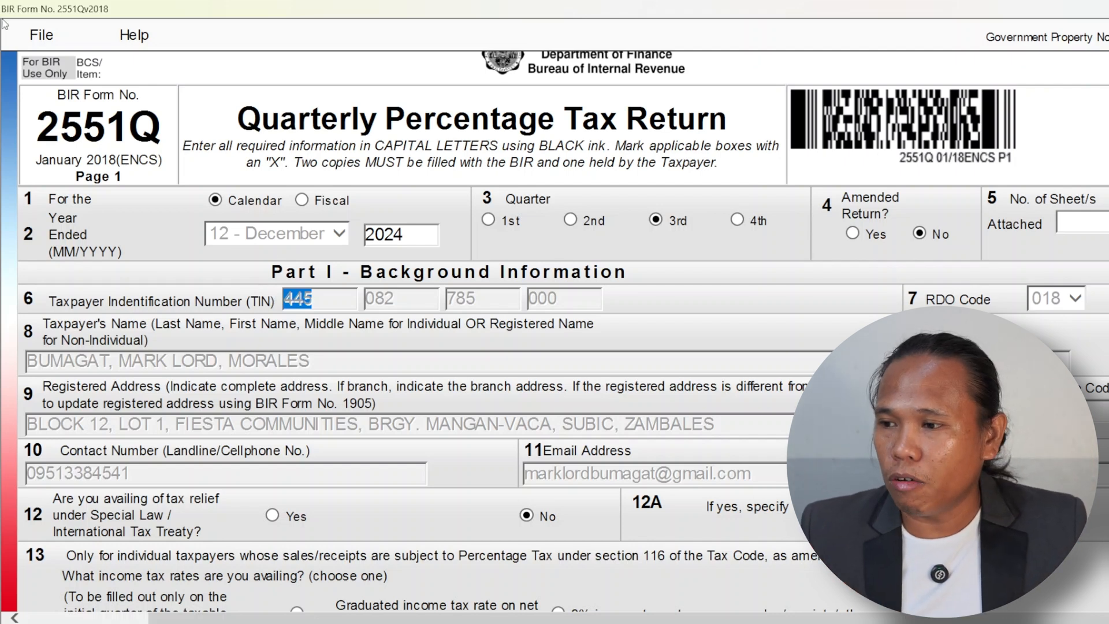
click(39, 36)
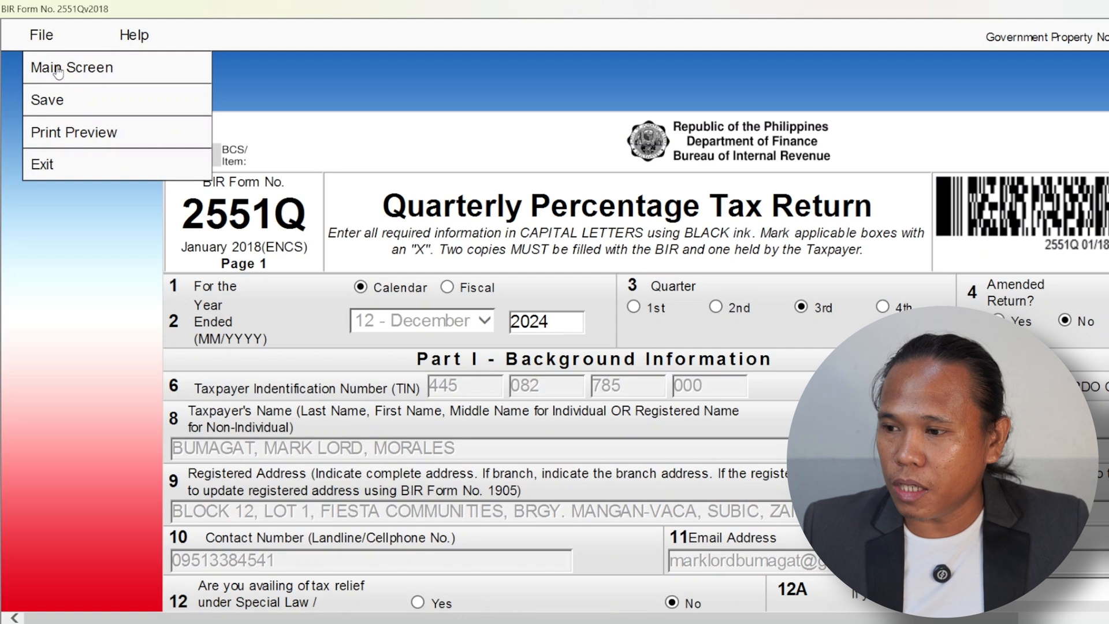
click(485, 134)
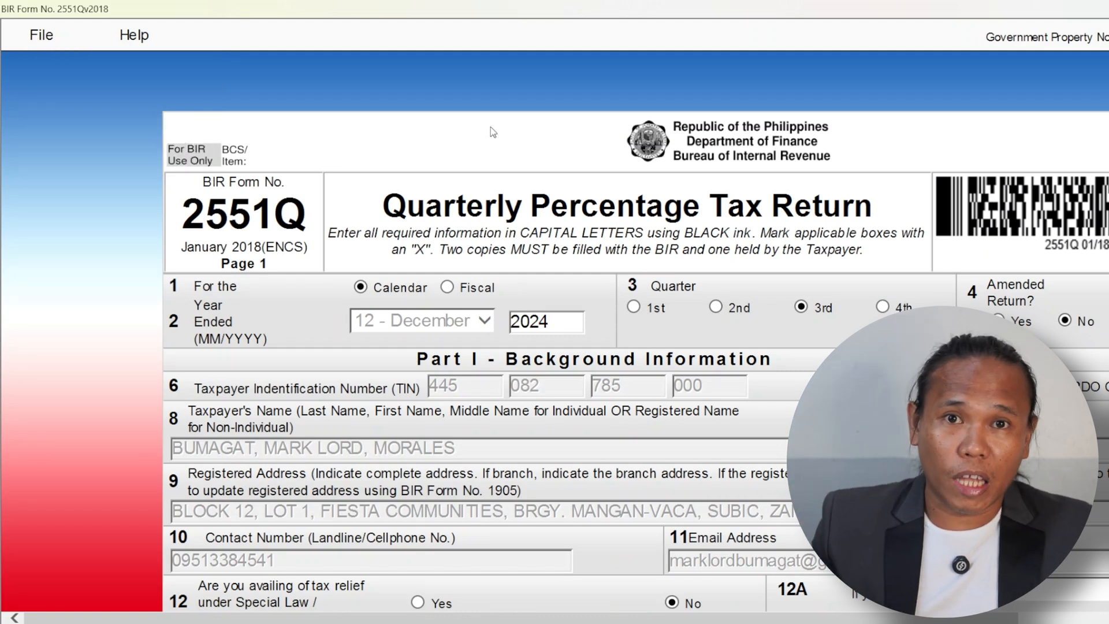
- Select the Graduated income tax rate option for item 13 on page 1
scroll(539, 181, down, 3)
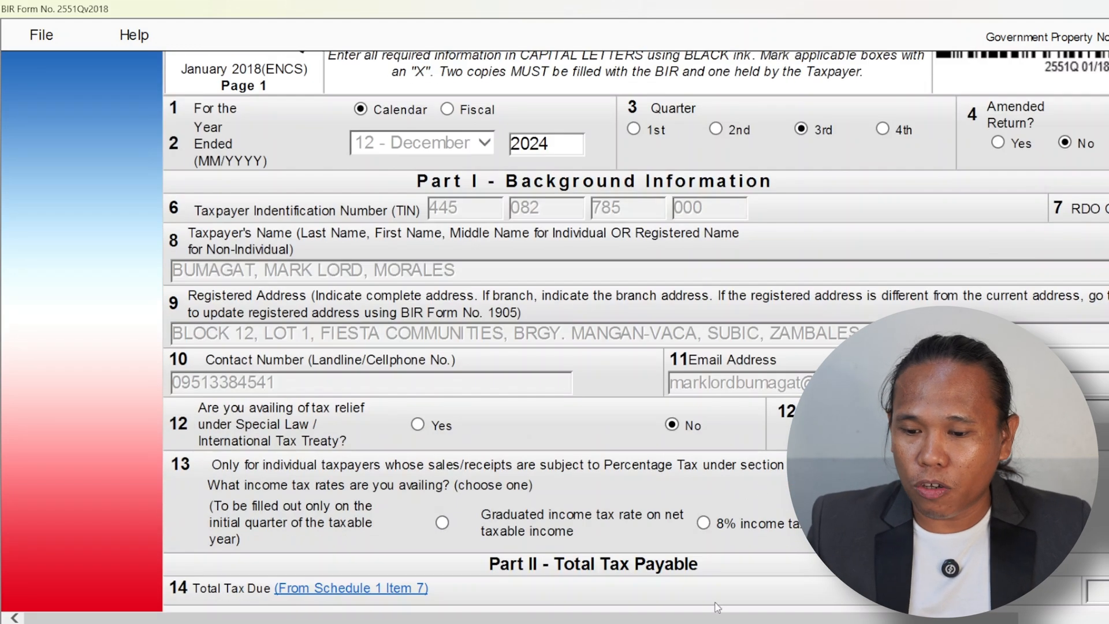
drag(723, 617, 825, 617)
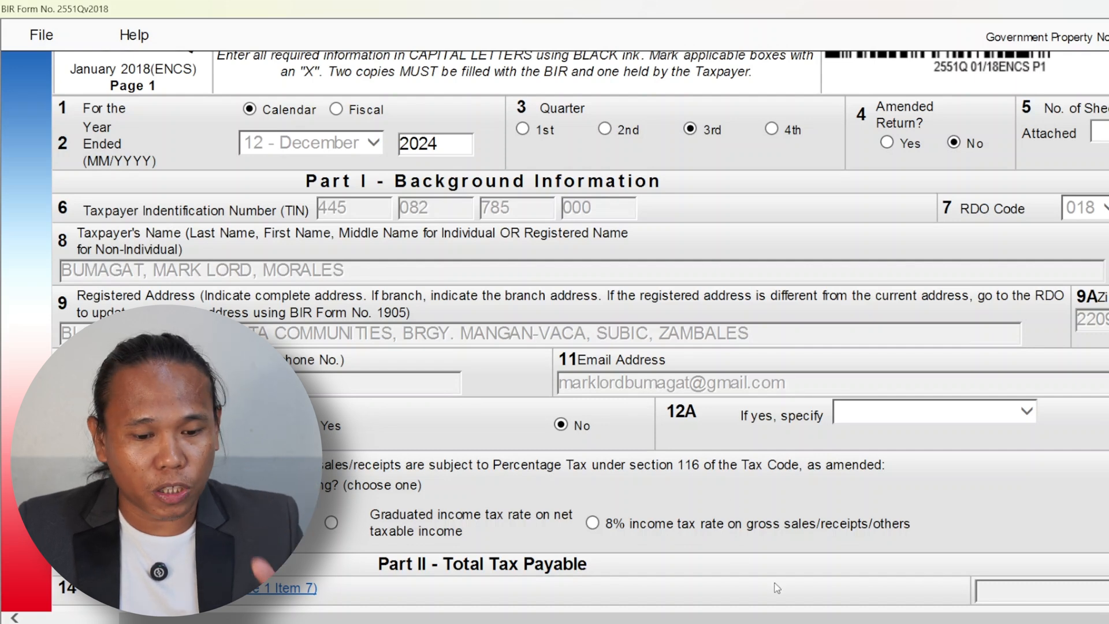
scroll(808, 614, right, 1)
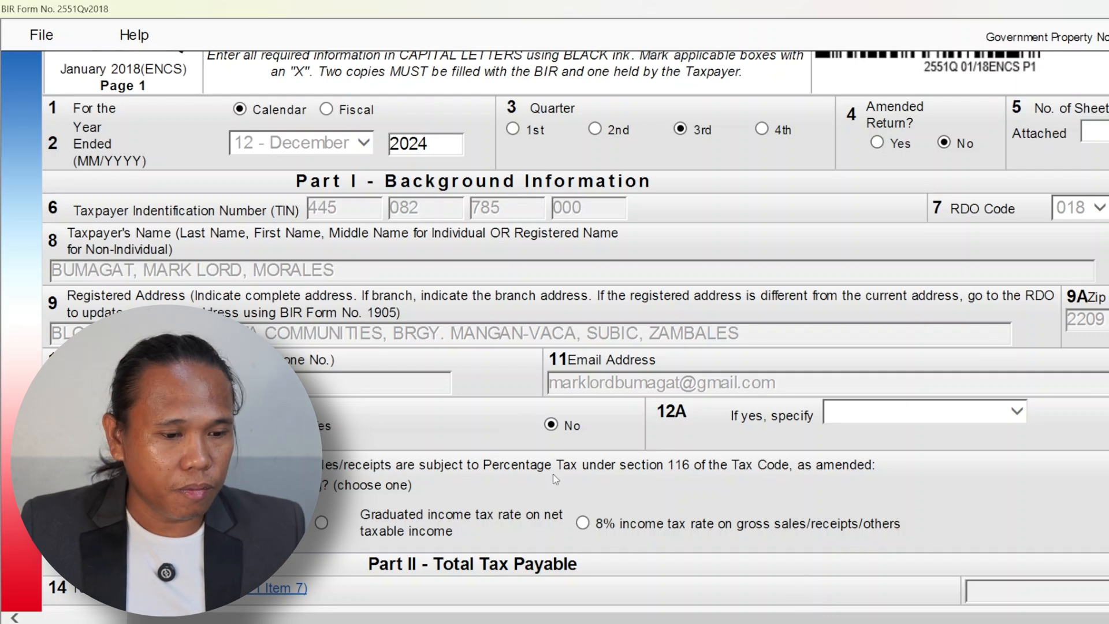
scroll(557, 476, down, 2)
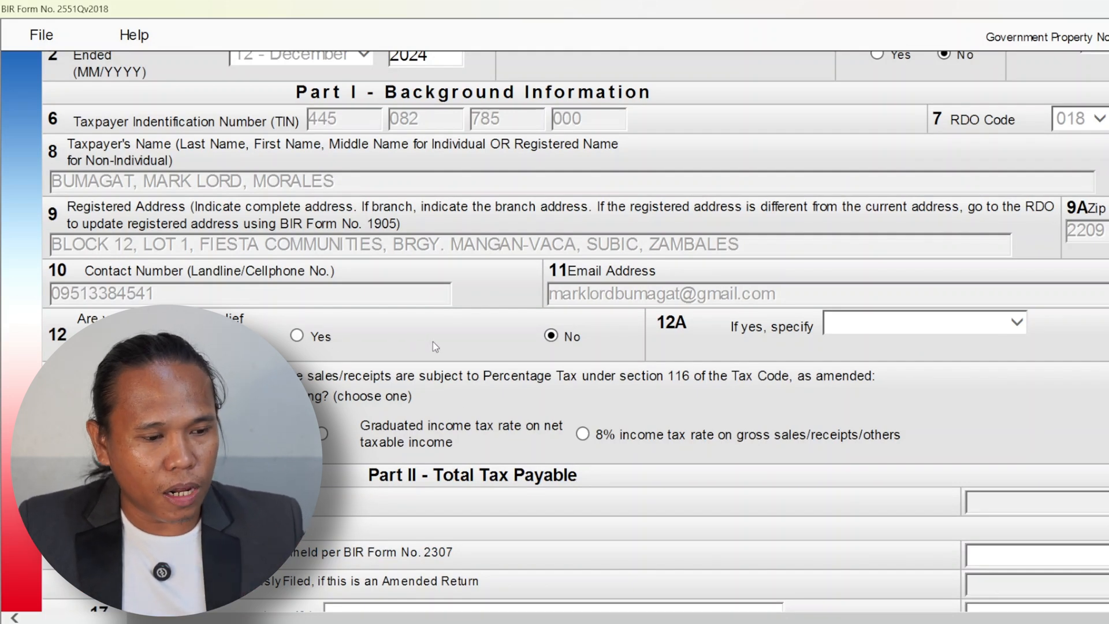
scroll(531, 431, down, 2)
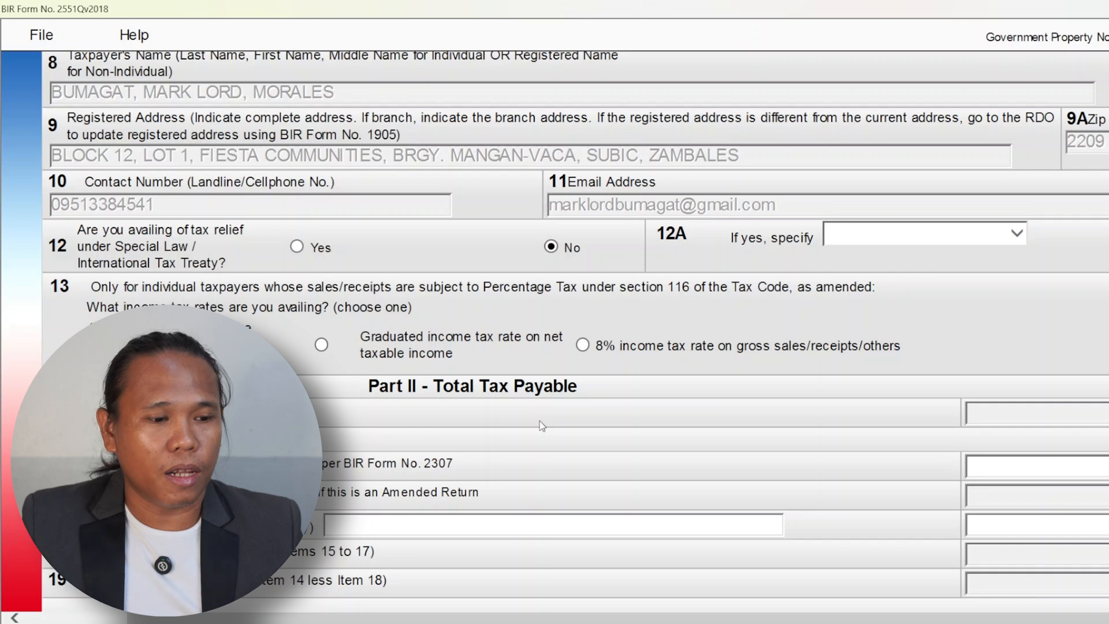
click(321, 347)
scroll(673, 535, down, 5)
scroll(672, 535, down, 10)
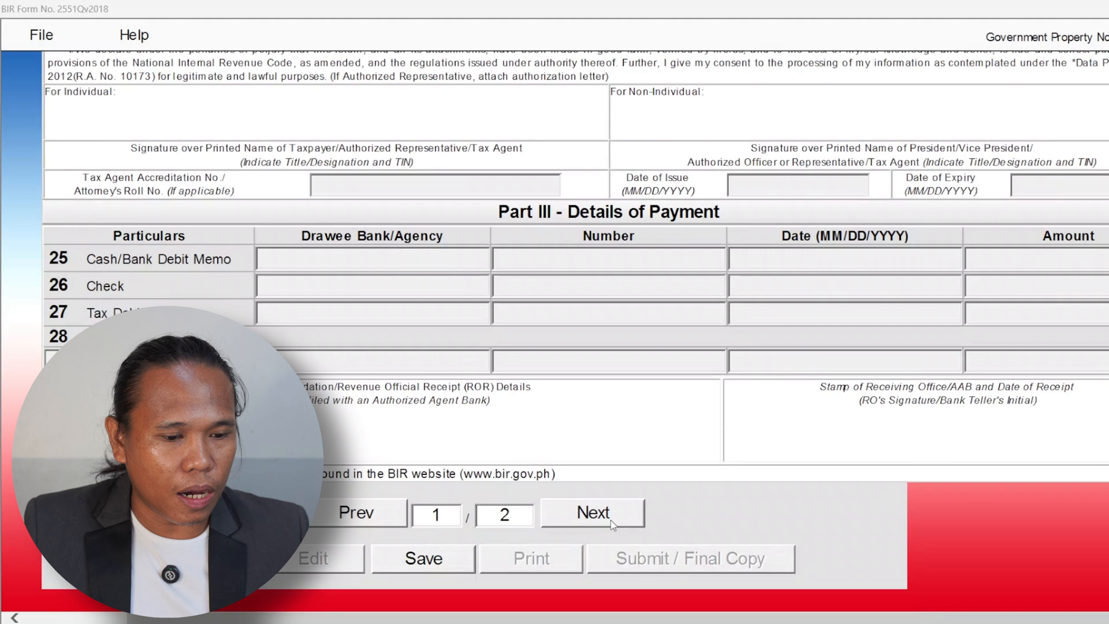
- Move to page 2 of the return to reach Schedule 1
click(611, 519)
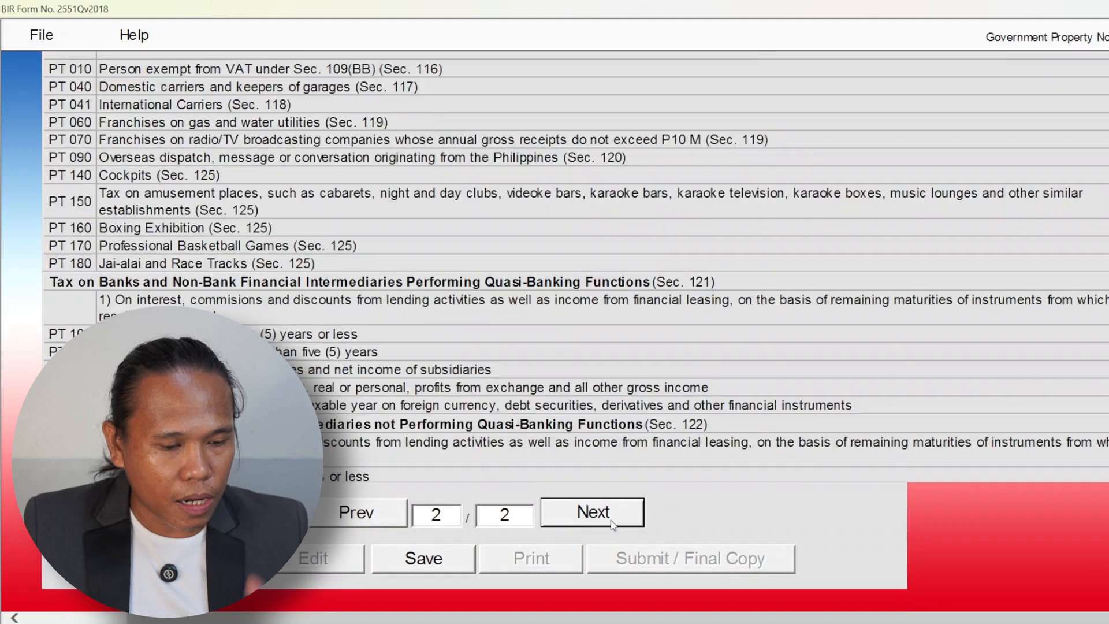
scroll(650, 439, down, 3)
scroll(650, 439, up, 10)
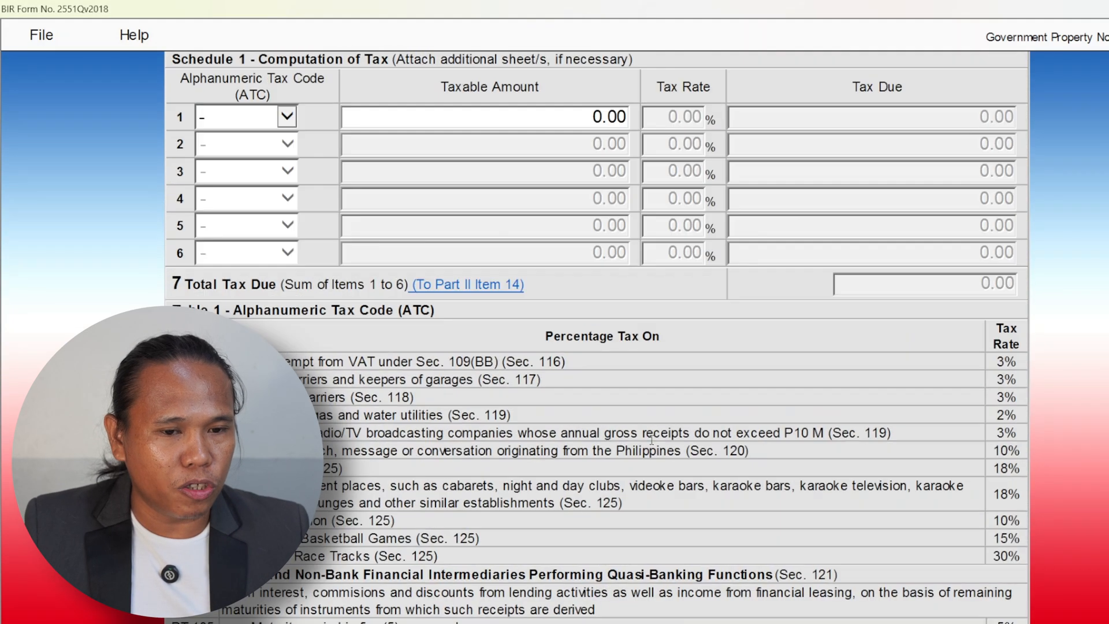
scroll(627, 420, down, 1)
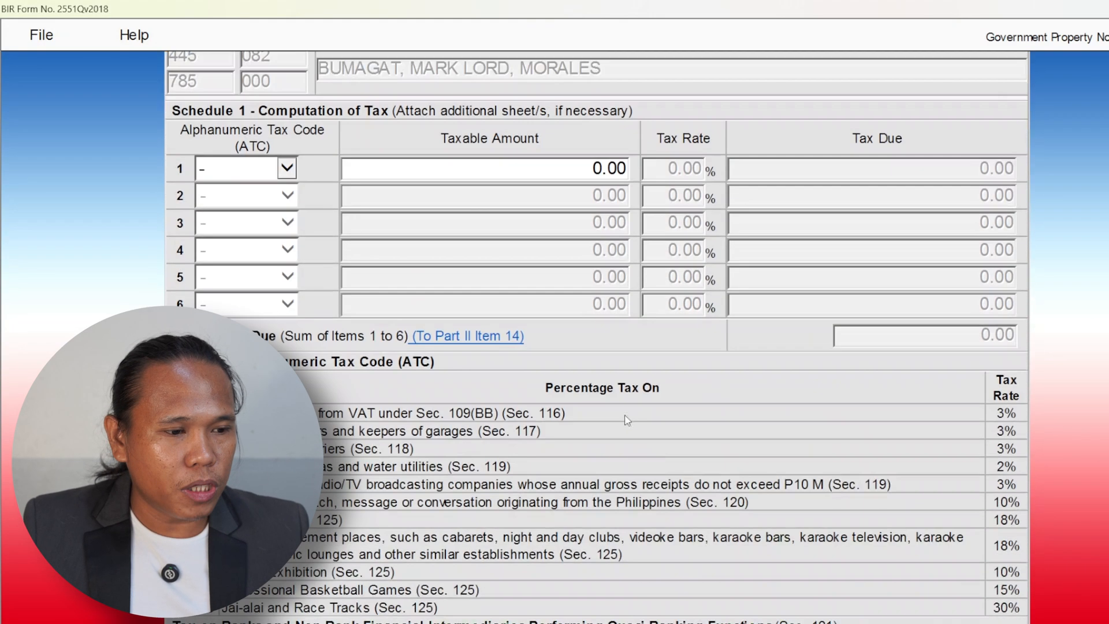
- Enter ATC PT 010 with taxable amount 100,000.00 in Schedule 1 row 1
click(287, 169)
click(254, 169)
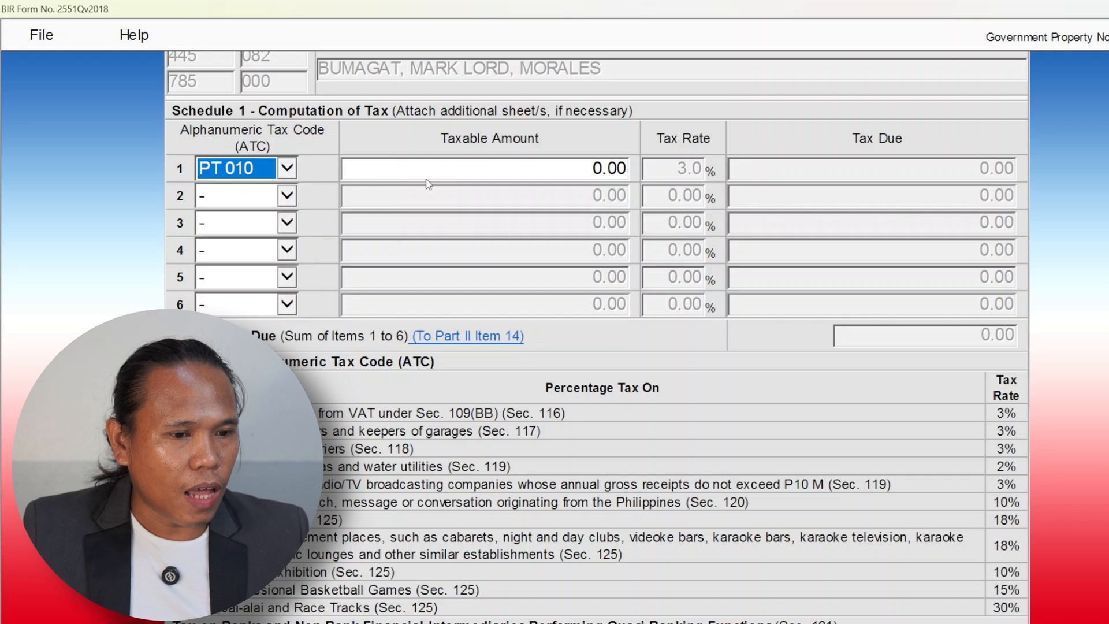
click(427, 179)
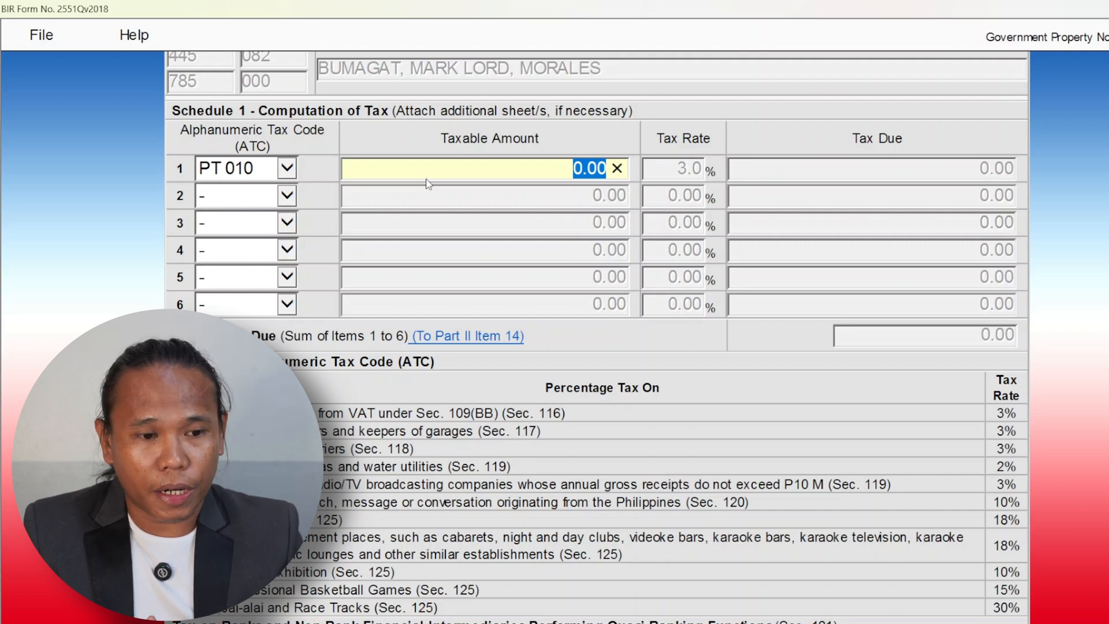
text(1)
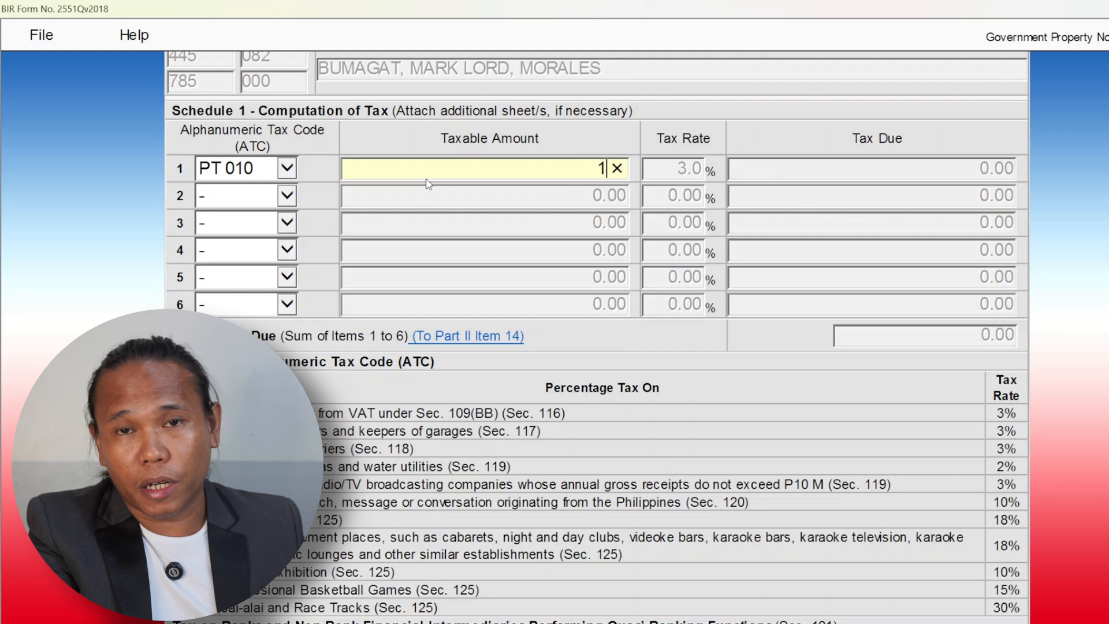
text(00,000)
click(683, 193)
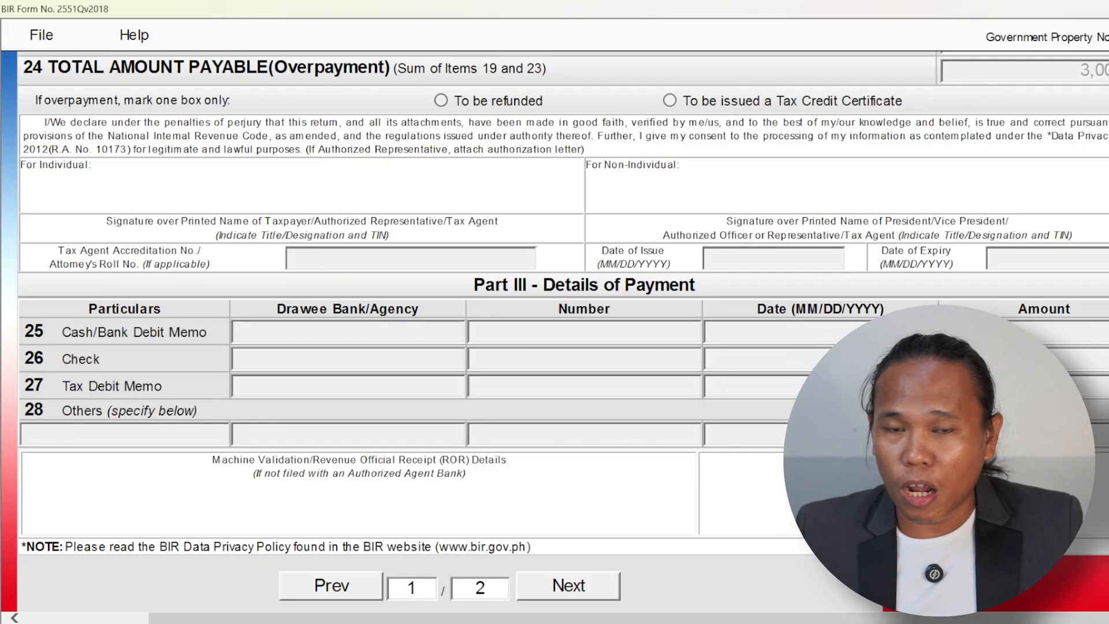
- Validate the completed 2551Q return and dismiss the Validation successful message
scroll(176, 555, down, 3)
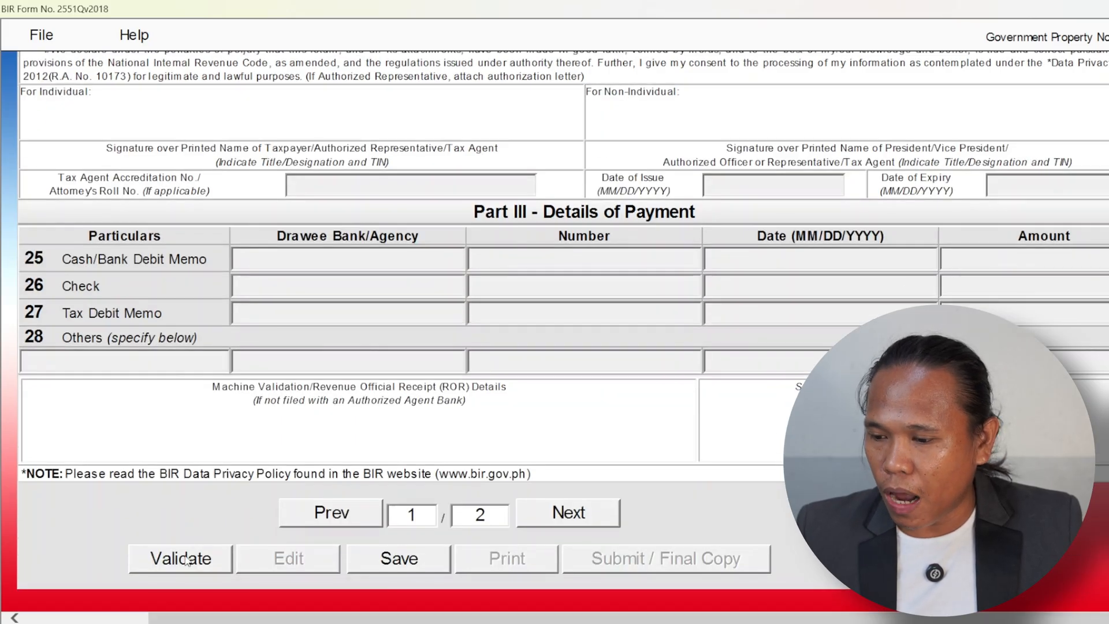
click(192, 557)
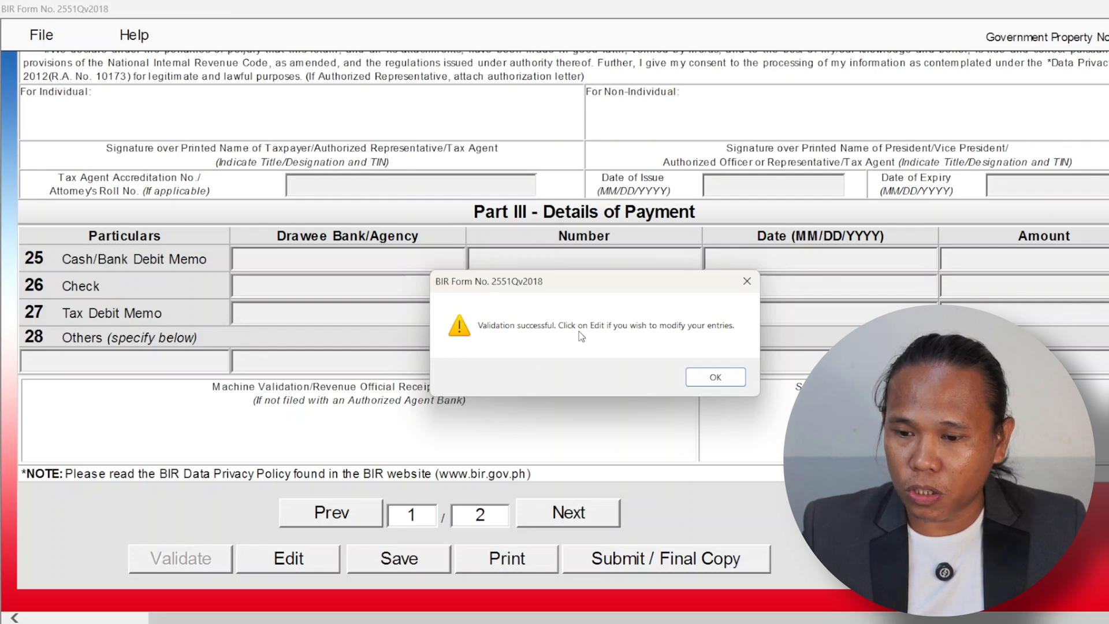
click(714, 376)
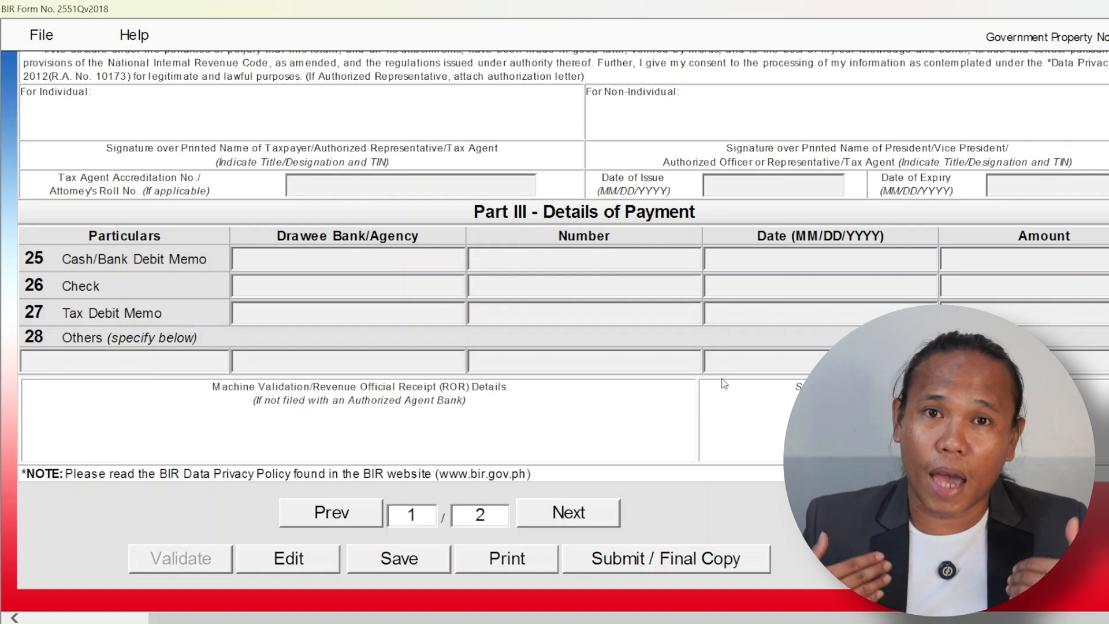
- Reopen the validated 2551Q return for editing with the Edit button
scroll(723, 384, up, 15)
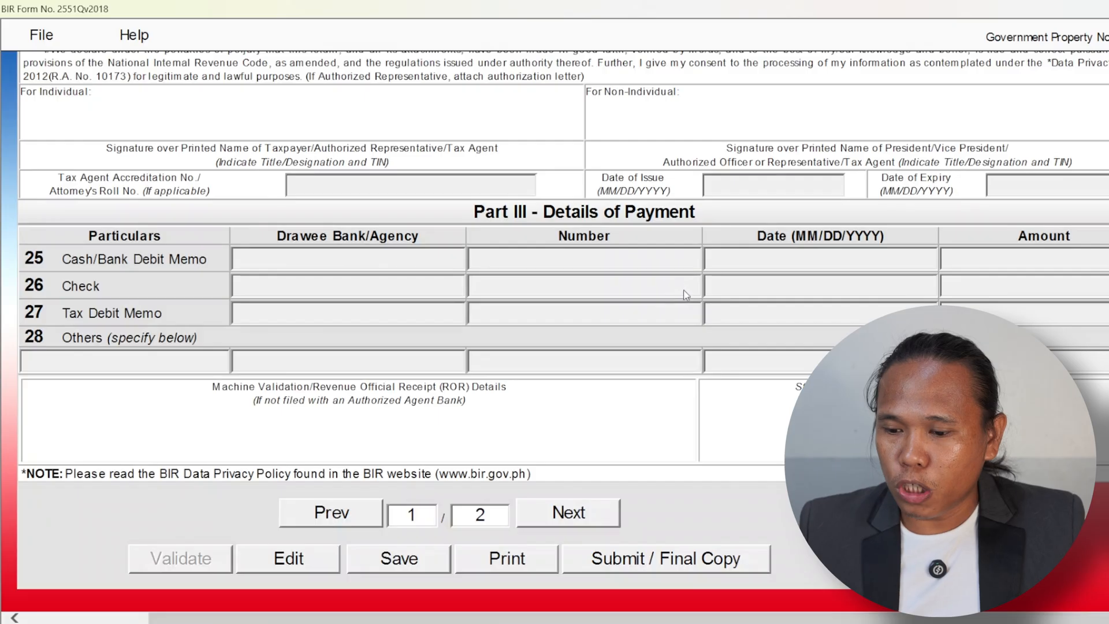
click(303, 562)
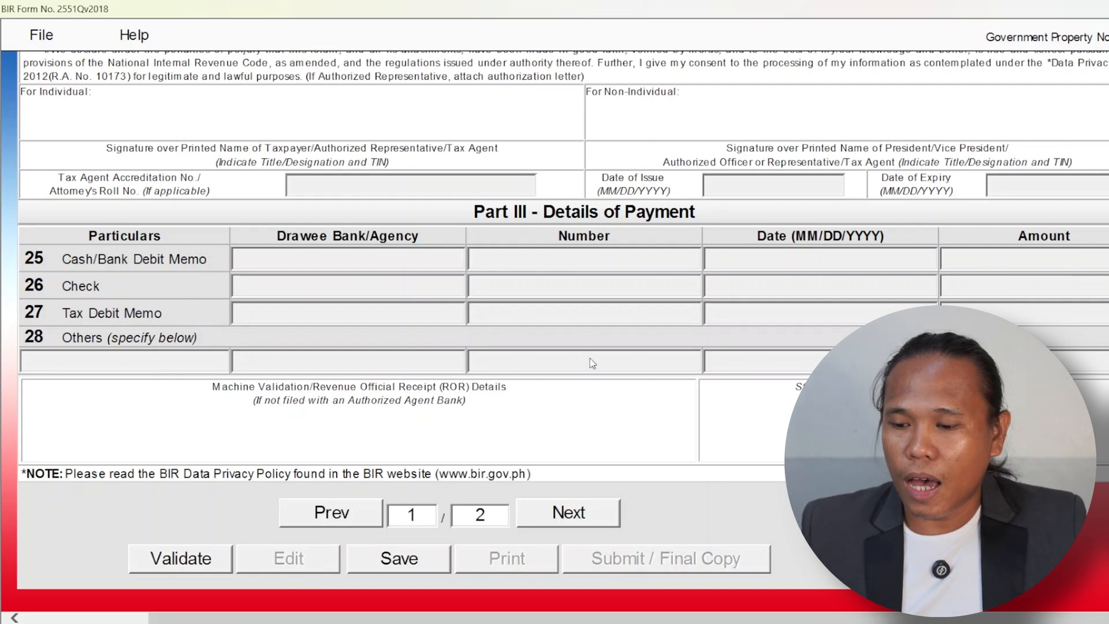